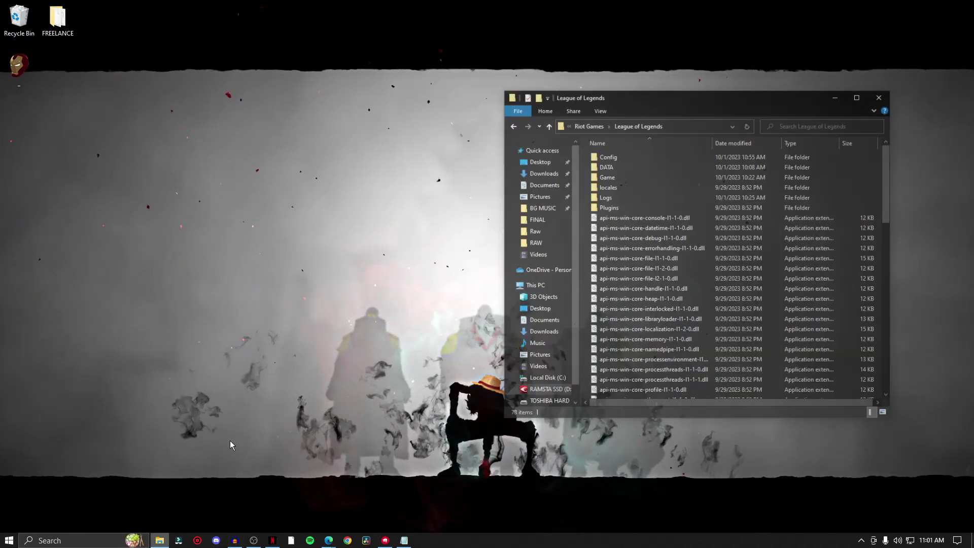
Maximize Explorer, open League of Legends from Riot Games, and scroll down to LeagueClient.
{"action": "double_click", "coordinate": [775, 79]}
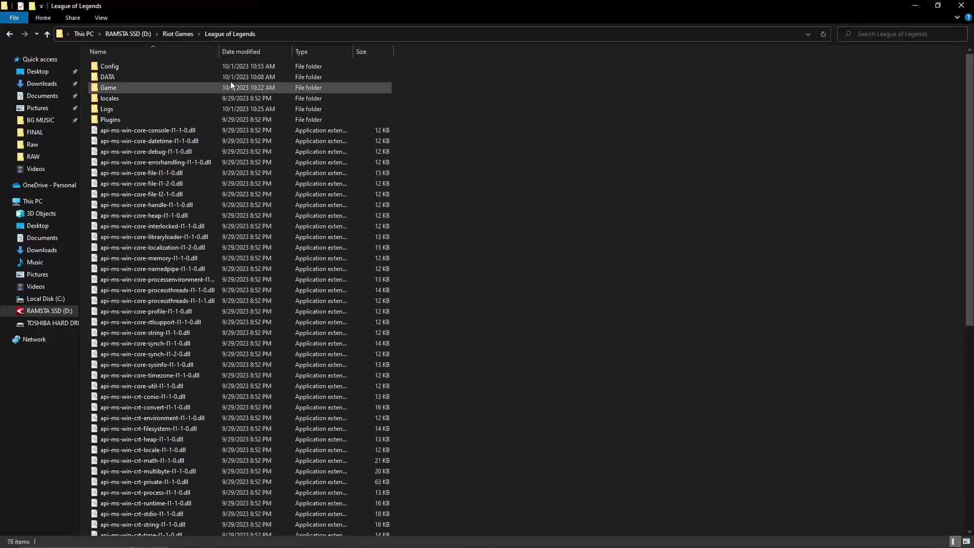
{"action": "left_click", "coordinate": [8, 36]}
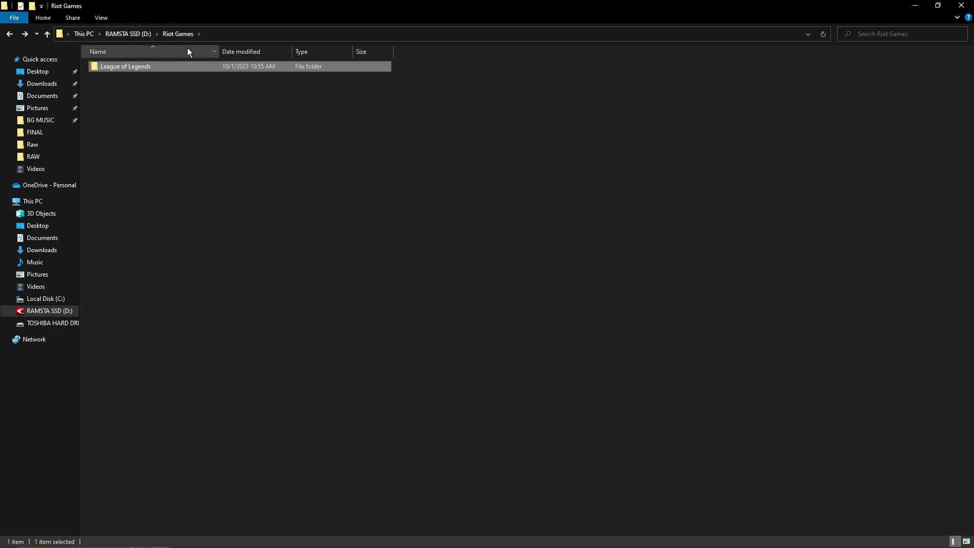
{"action": "double_click", "coordinate": [180, 66]}
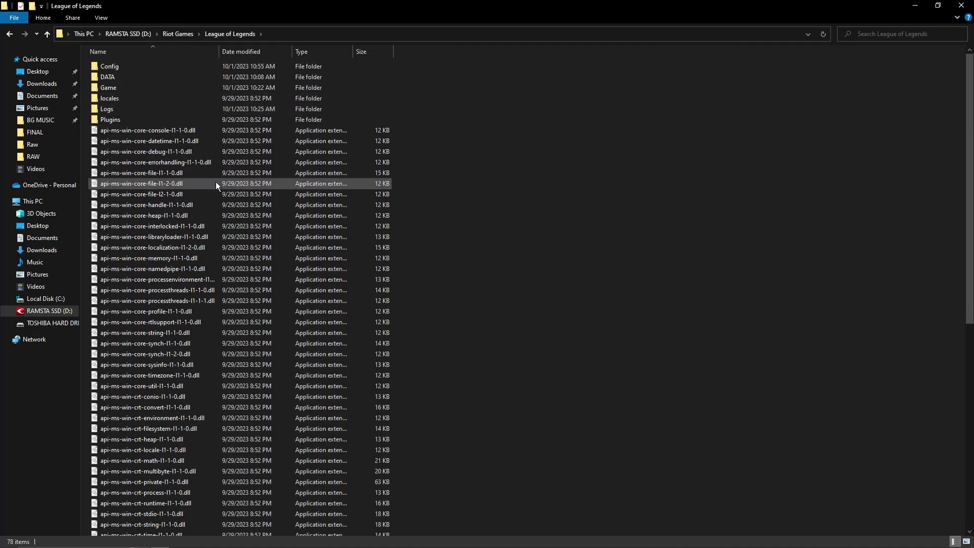
{"action": "scroll", "coordinate": [218, 182], "scroll_direction": "down", "scroll_amount": 10}
{"action": "scroll", "coordinate": [221, 181], "scroll_direction": "down", "scroll_amount": 1}
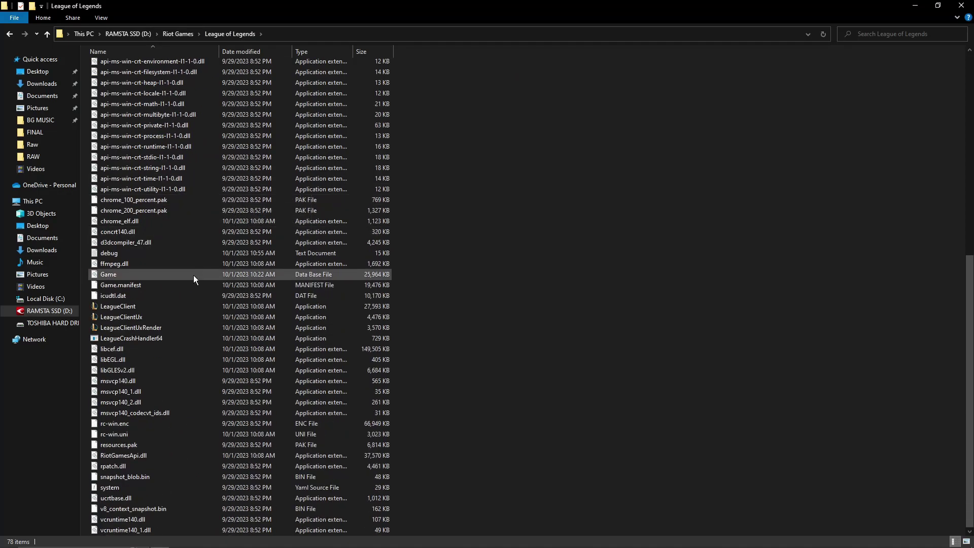
Create a LeagueClient shortcut inside the game folder.
{"action": "right_click", "coordinate": [148, 309]}
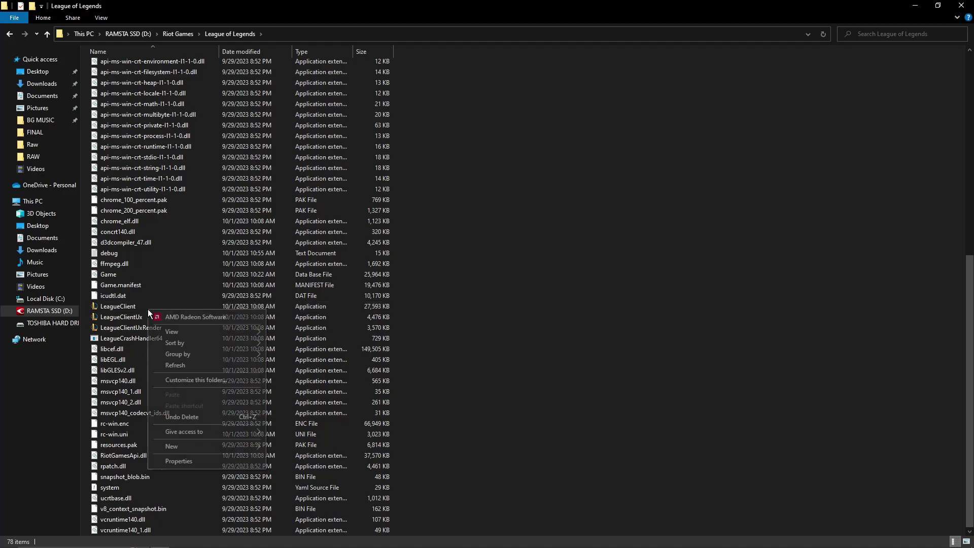
{"action": "left_click", "coordinate": [133, 309]}
{"action": "right_click", "coordinate": [133, 309]}
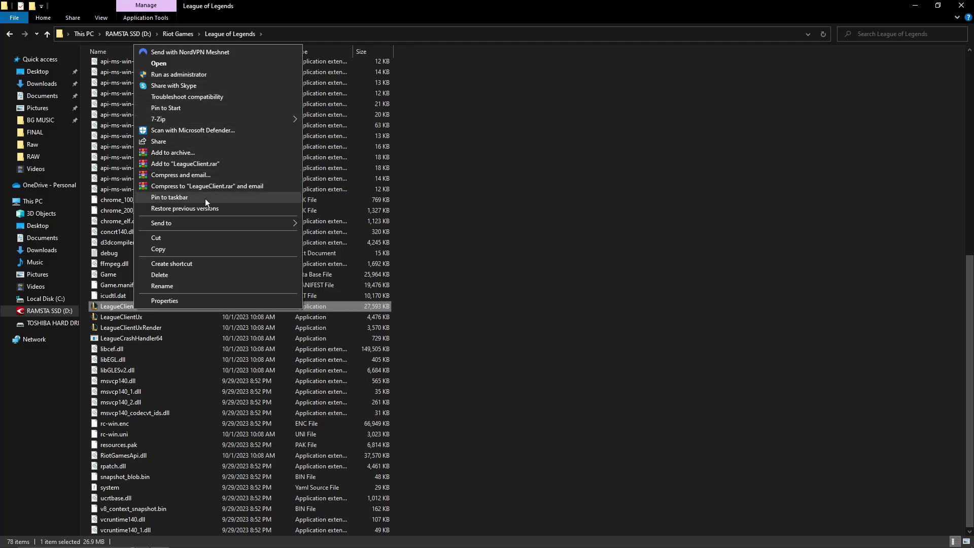
{"action": "left_click", "coordinate": [198, 261]}
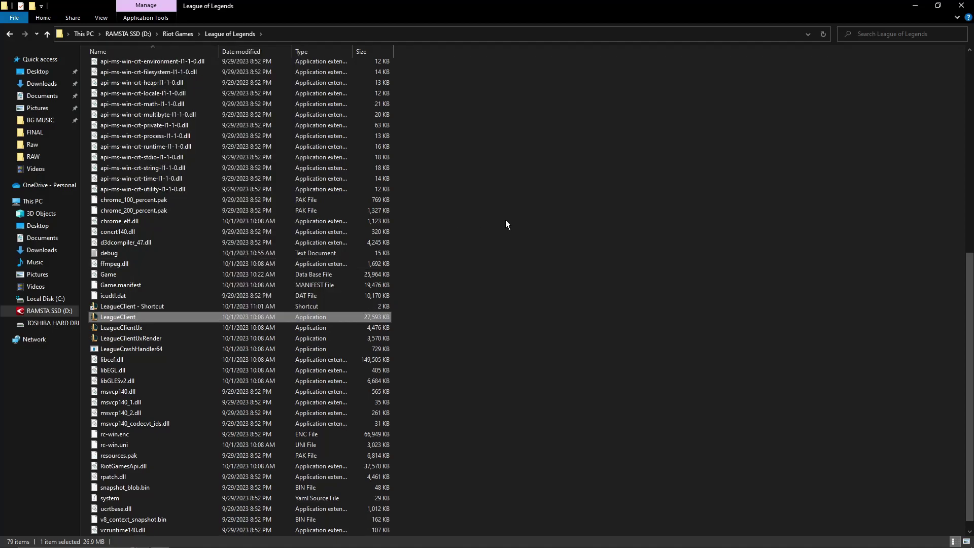
Send a LeagueClient shortcut to the desktop via Send to > Desktop (create shortcut).
{"action": "left_click", "coordinate": [160, 307]}
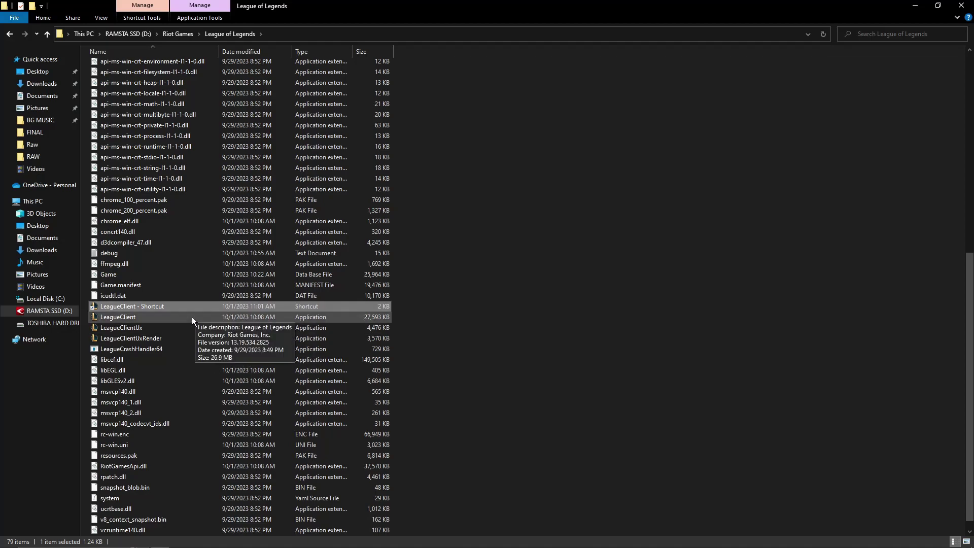
{"action": "left_click", "coordinate": [191, 319]}
{"action": "right_click", "coordinate": [189, 322]}
{"action": "left_click", "coordinate": [157, 321]}
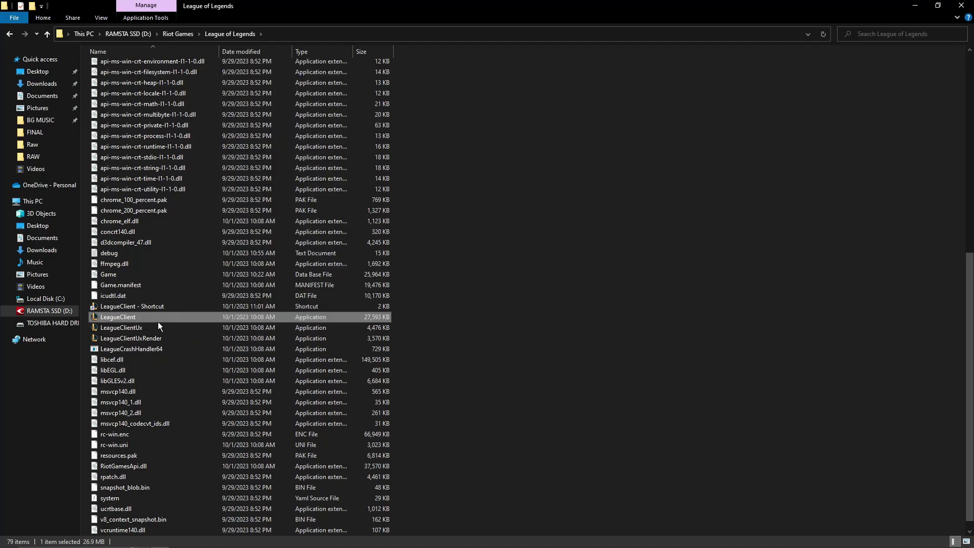
{"action": "right_click", "coordinate": [158, 322]}
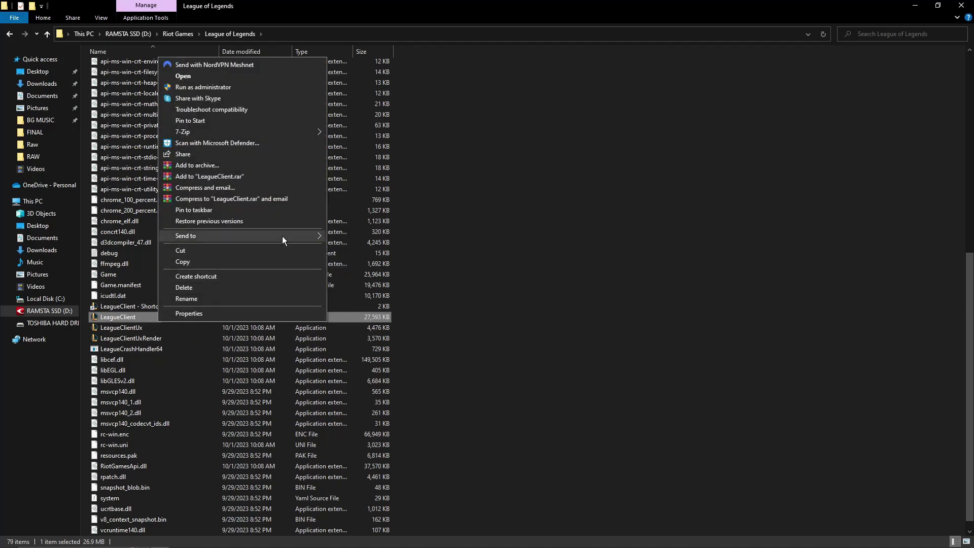
{"action": "mouse_move", "coordinate": [282, 236]}
{"action": "left_click", "coordinate": [376, 262]}
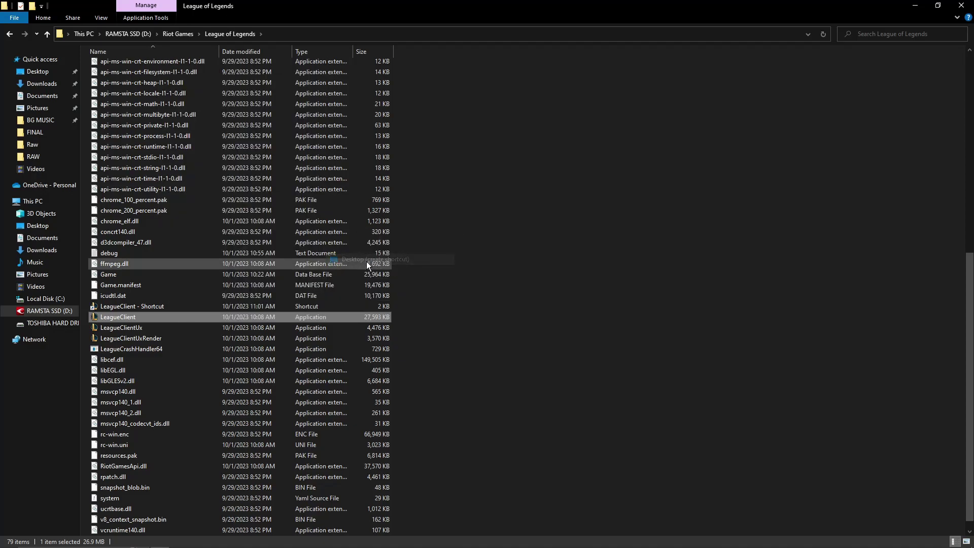
Delete the extra shortcut from the folder and minimize Explorer to show the desktop.
{"action": "left_click", "coordinate": [173, 305]}
{"action": "key", "text": "Delete"}
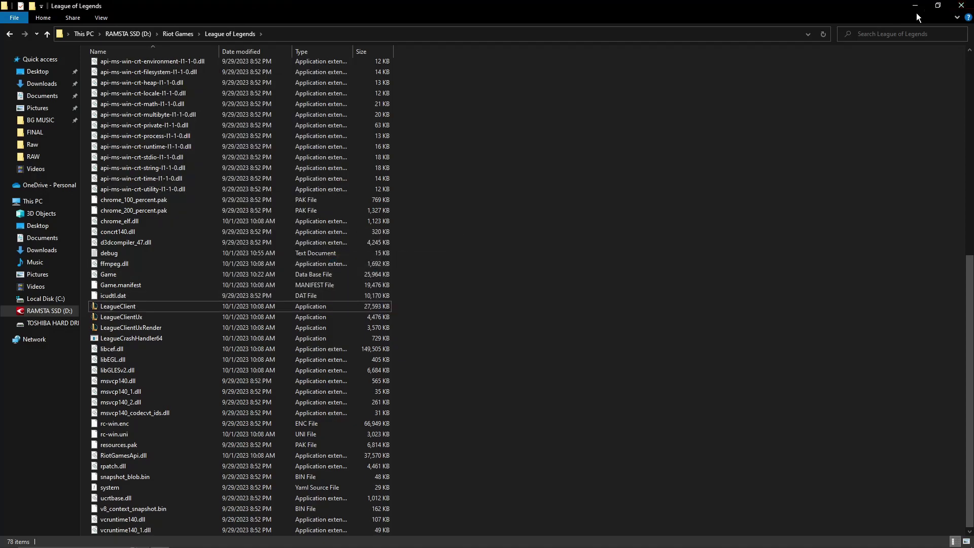
{"action": "left_click", "coordinate": [916, 5]}
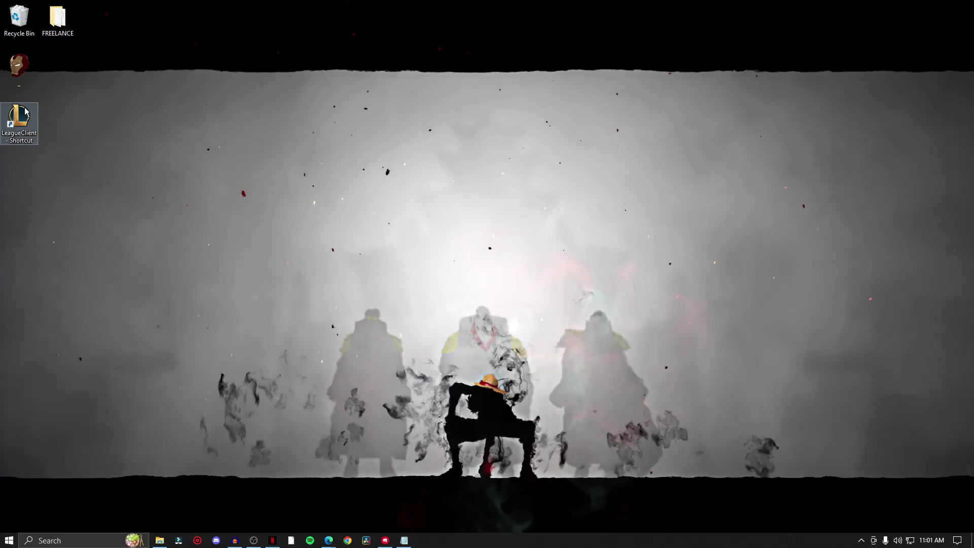
Bring back the League of Legends folder, open Config, and select LeagueClientSettings.
{"action": "mouse_move", "coordinate": [328, 539]}
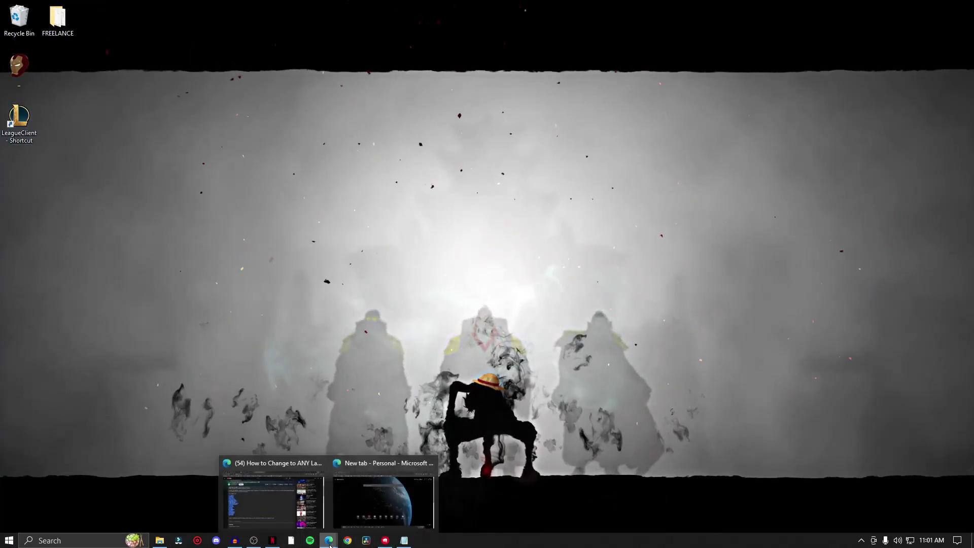
{"action": "key", "text": "alt+Tab"}
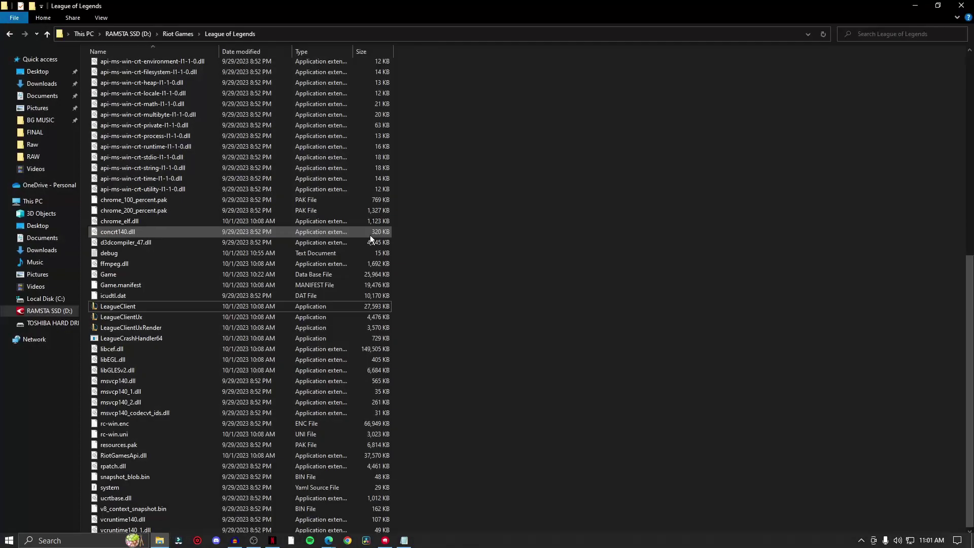
{"action": "scroll", "coordinate": [273, 241], "scroll_direction": "up", "scroll_amount": 8}
{"action": "scroll", "coordinate": [271, 240], "scroll_direction": "up", "scroll_amount": 5}
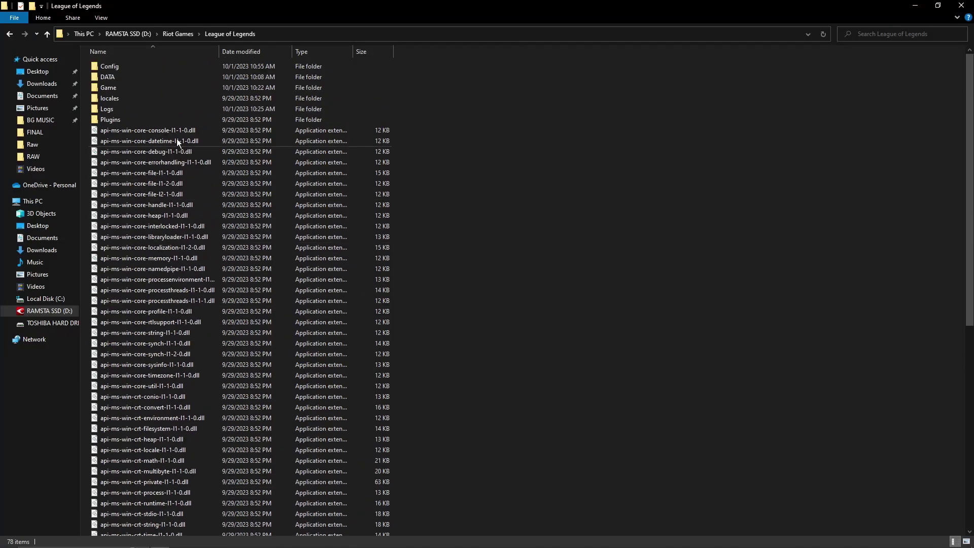
{"action": "double_click", "coordinate": [135, 66]}
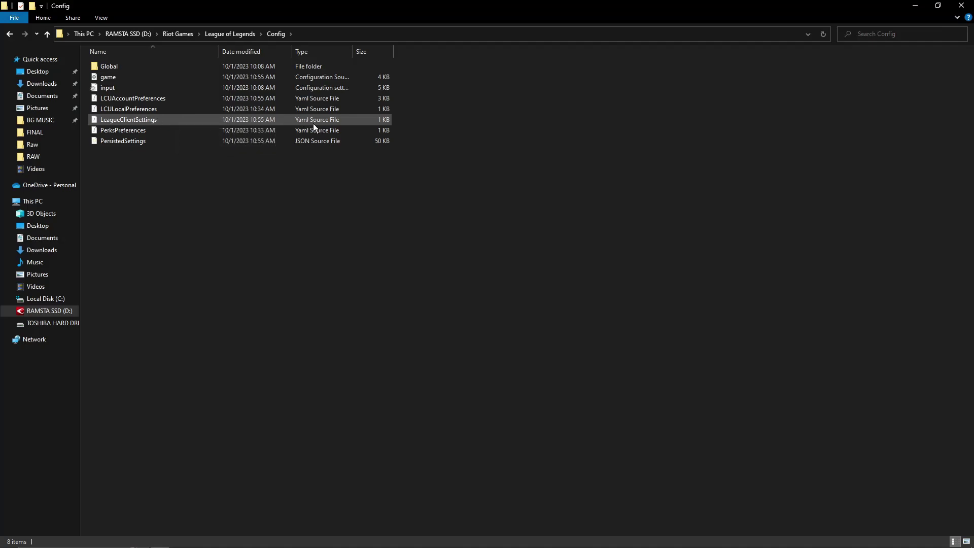
{"action": "right_click", "coordinate": [151, 122]}
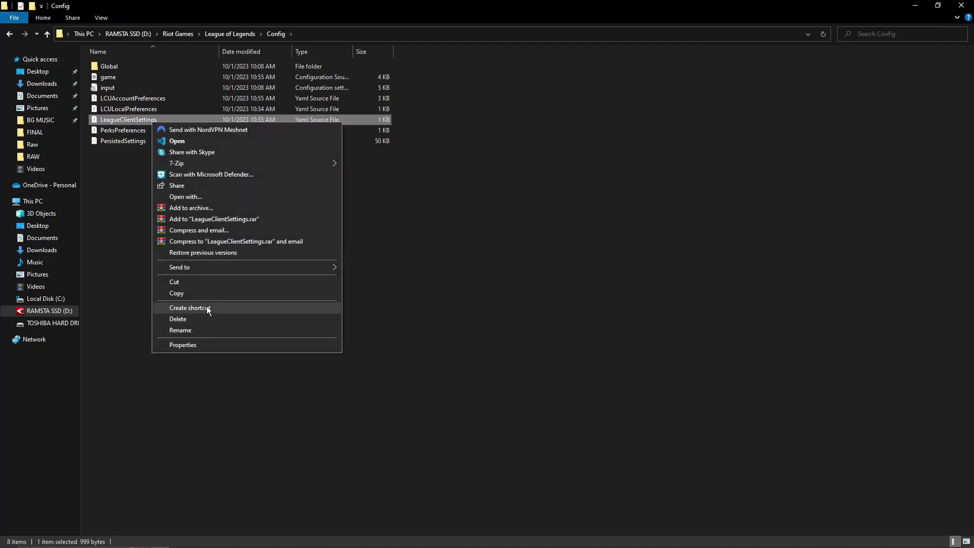
{"action": "mouse_move", "coordinate": [223, 267]}
{"action": "left_click", "coordinate": [427, 266]}
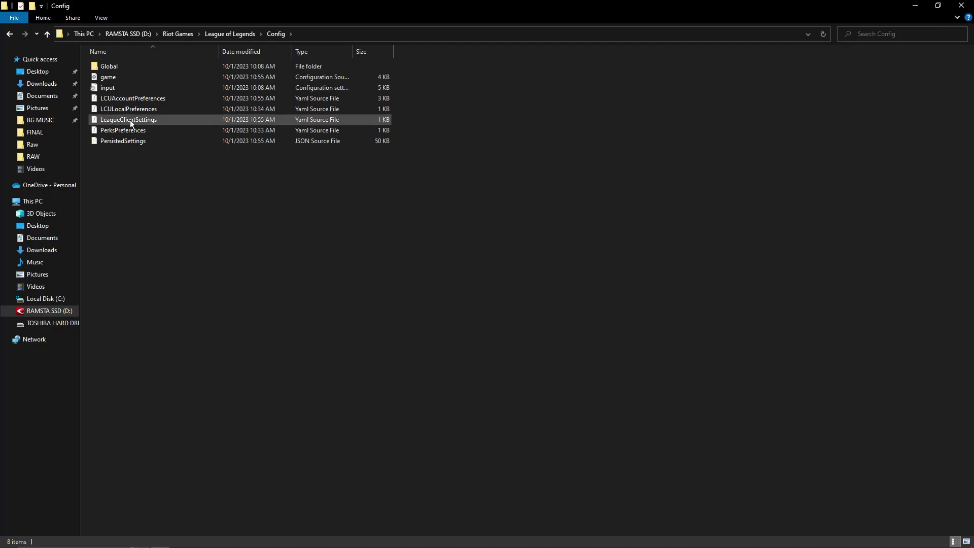
{"action": "left_click", "coordinate": [154, 121]}
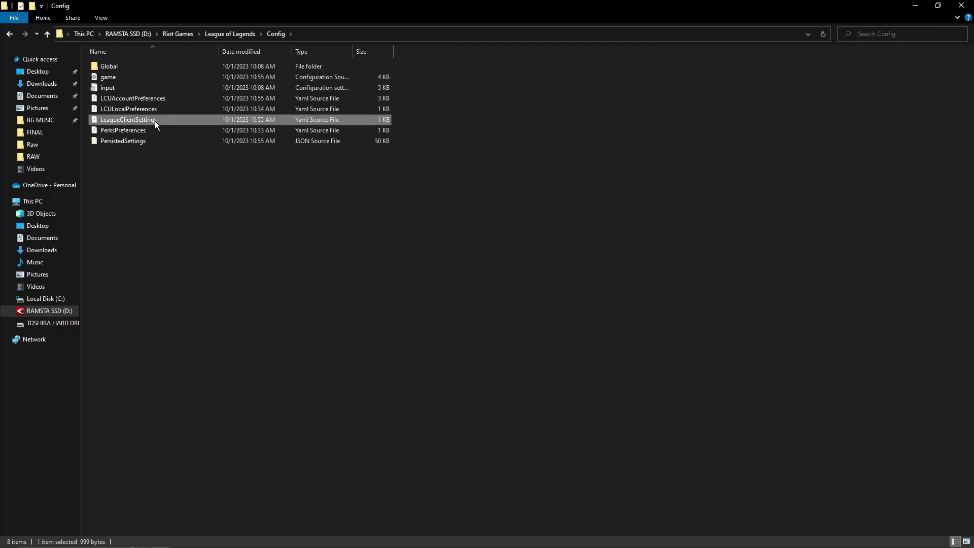
Check LeagueClientSettings' properties, then open it with Visual Studio Code via Open with.
{"action": "double_click", "coordinate": [154, 121]}
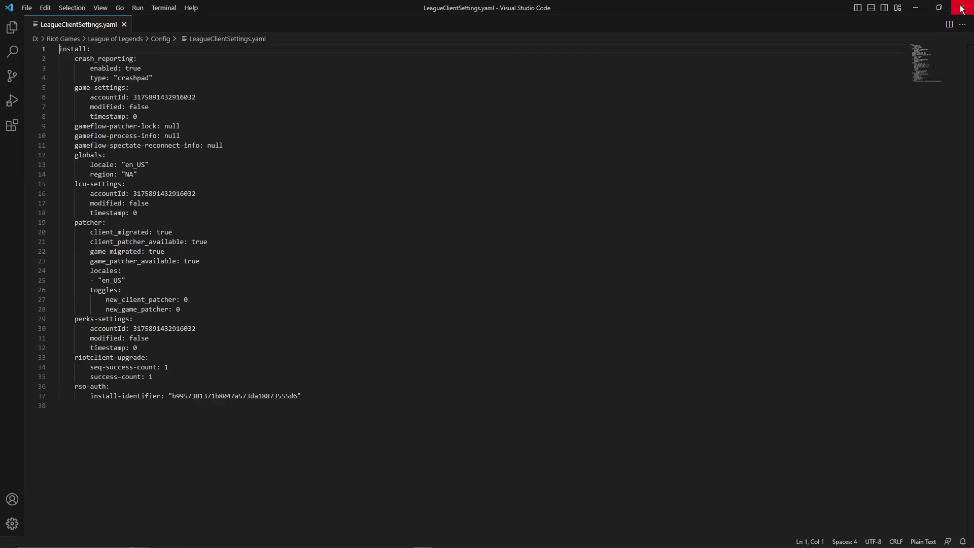
{"action": "left_click", "coordinate": [962, 7]}
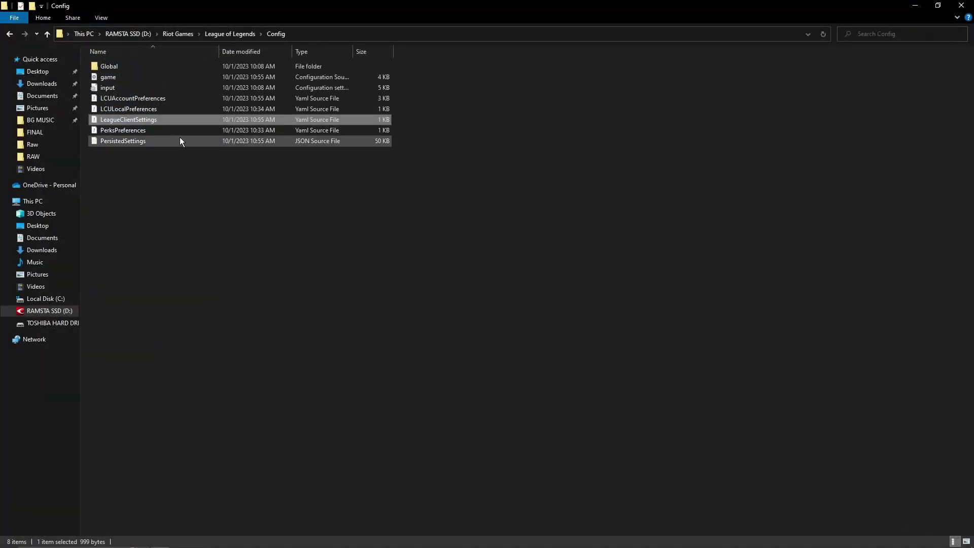
{"action": "right_click", "coordinate": [175, 120]}
{"action": "left_click", "coordinate": [236, 341]}
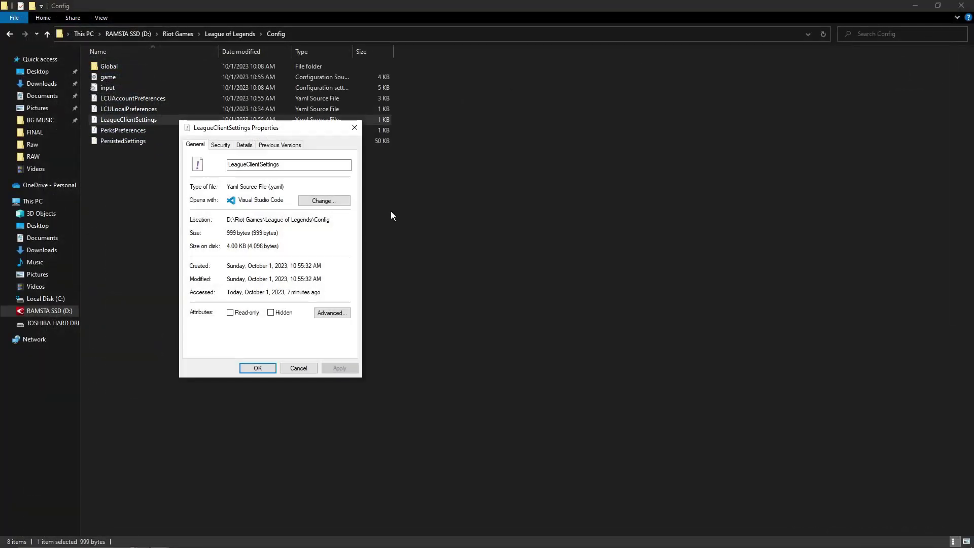
{"action": "left_click", "coordinate": [354, 128]}
{"action": "right_click", "coordinate": [181, 120]}
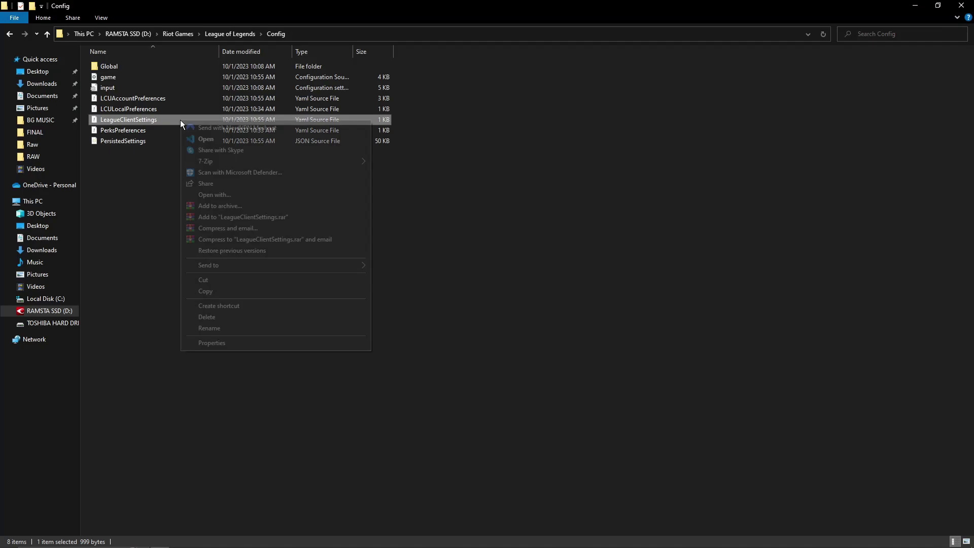
{"action": "left_click", "coordinate": [276, 194]}
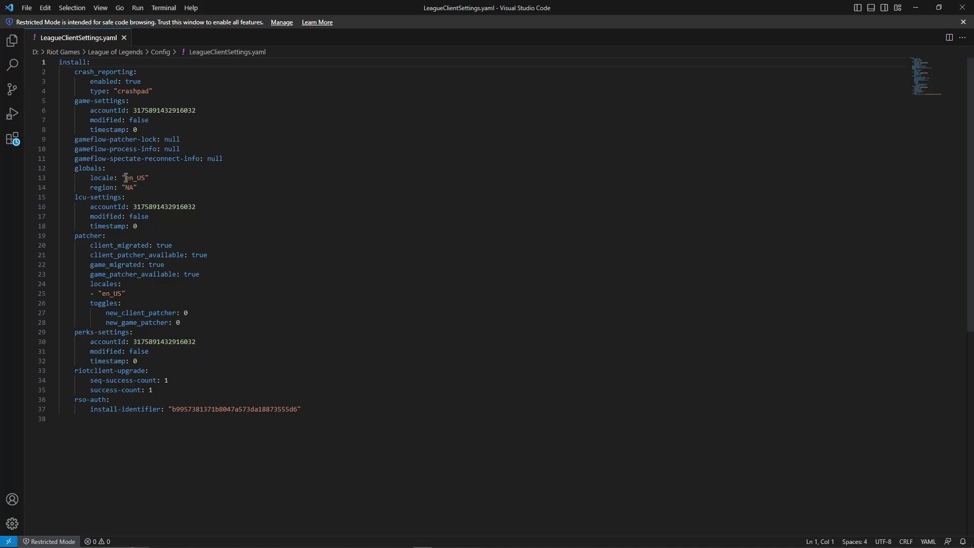
Select the en_US value on line 13 and place the Notepad locale-code list beside it.
{"action": "triple_click", "coordinate": [152, 180]}
{"action": "left_click", "coordinate": [219, 194]}
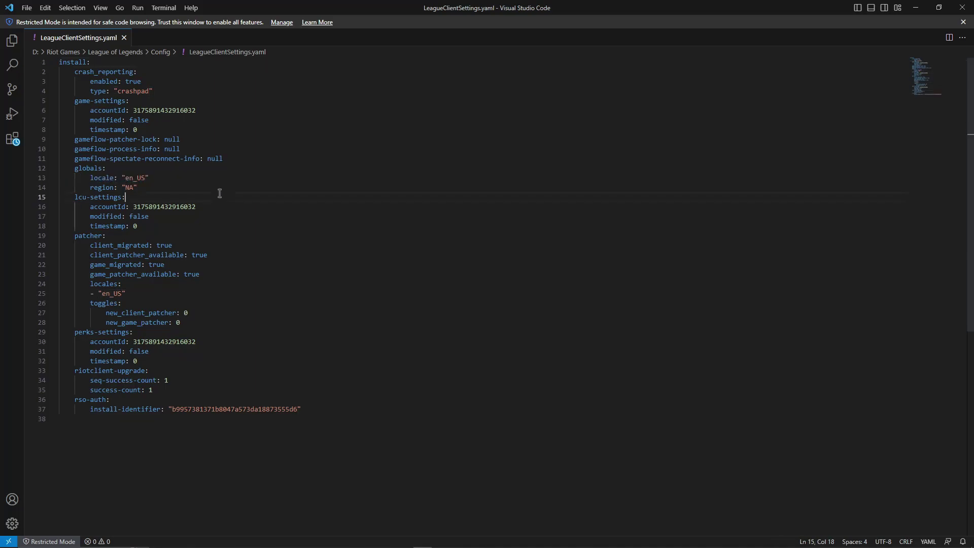
{"action": "left_click_drag", "start_coordinate": [155, 178], "coordinate": [94, 178]}
{"action": "left_click", "coordinate": [161, 178]}
{"action": "double_click", "coordinate": [130, 177]}
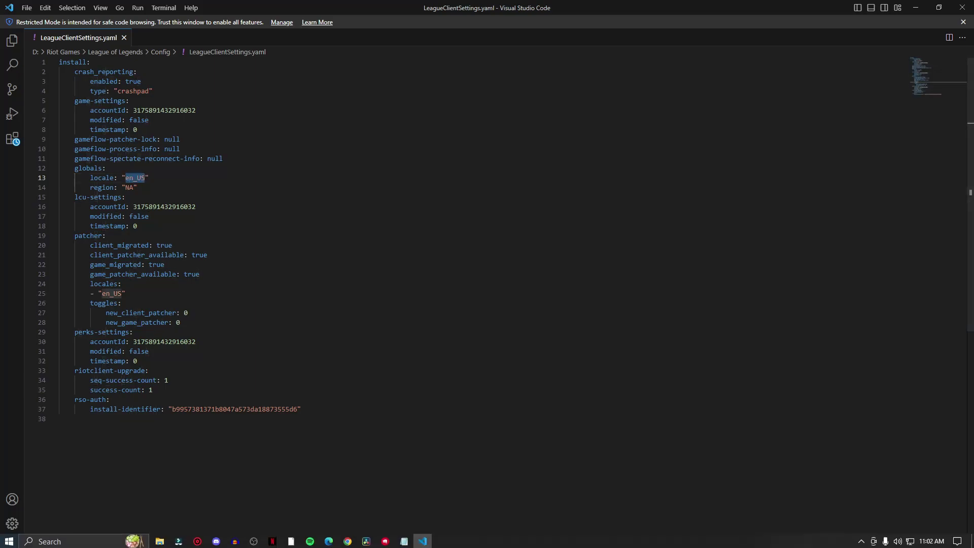
{"action": "left_click", "coordinate": [404, 540]}
{"action": "left_click_drag", "start_coordinate": [526, 139], "coordinate": [605, 127]}
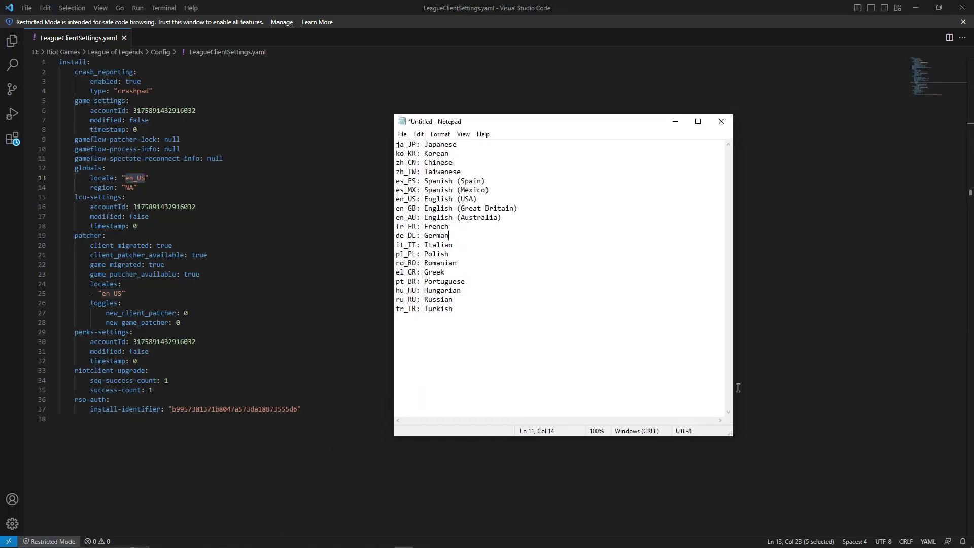
{"action": "left_click_drag", "start_coordinate": [734, 441], "coordinate": [538, 397]}
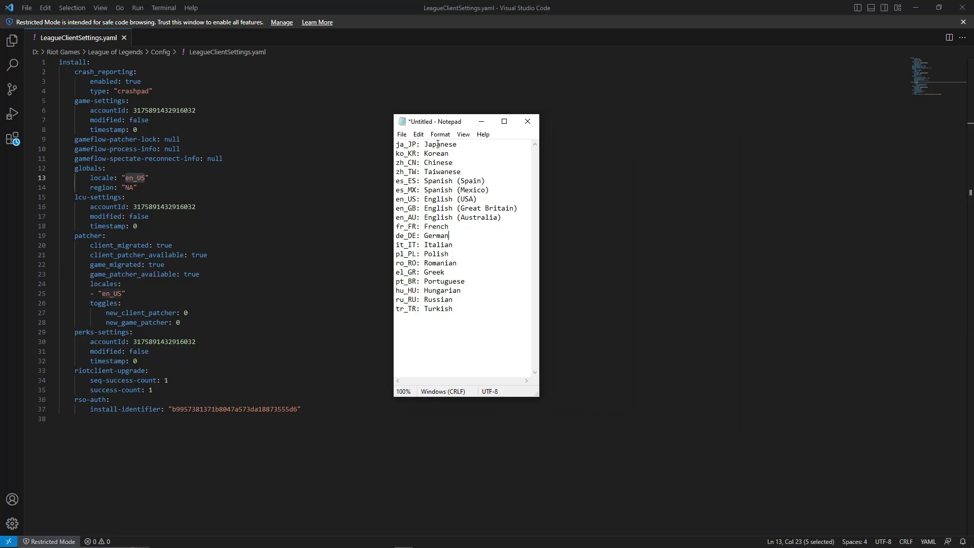
Replace en_US with ja_JP, save the file, and close VS Code.
{"action": "double_click", "coordinate": [143, 178]}
{"action": "left_click", "coordinate": [143, 178]}
{"action": "double_click", "coordinate": [142, 178]}
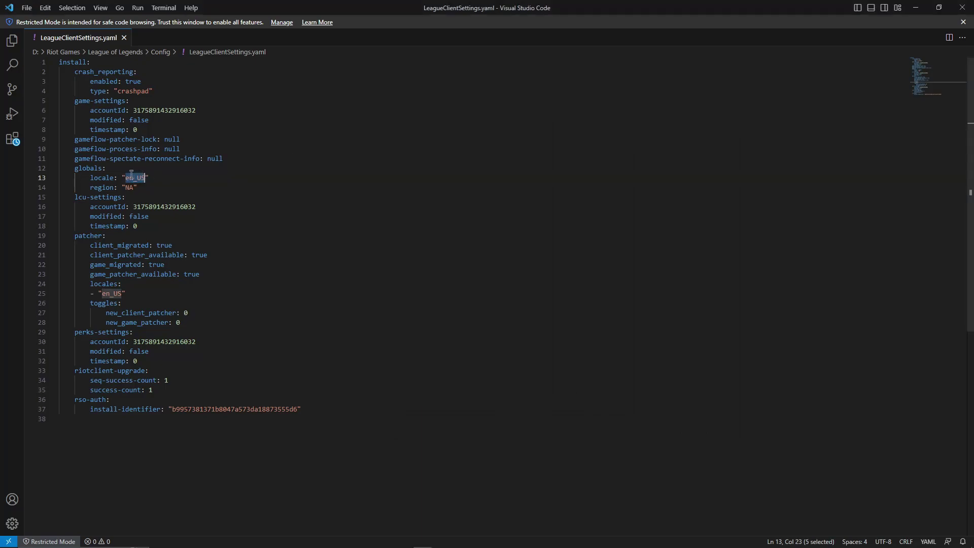
{"action": "type", "text": "ja_JP"}
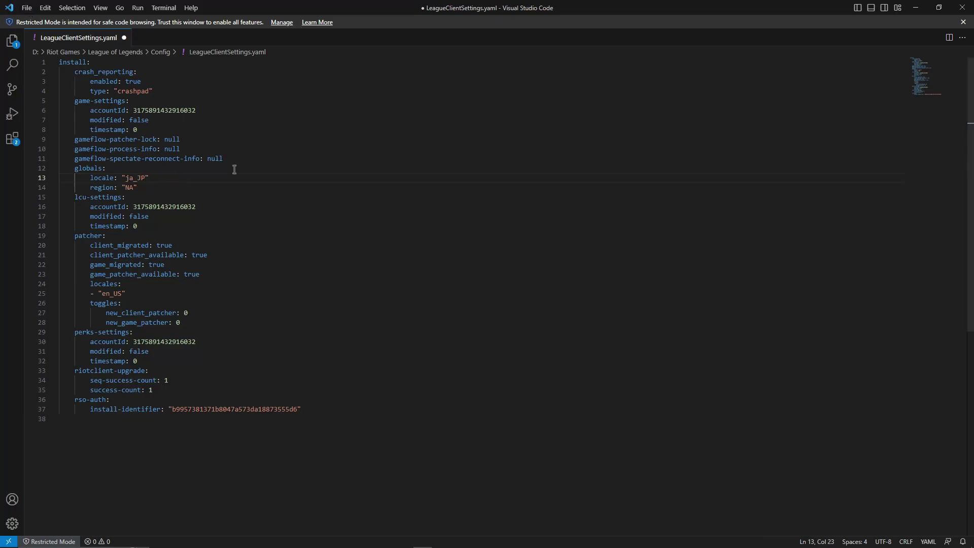
{"action": "left_click", "coordinate": [27, 8]}
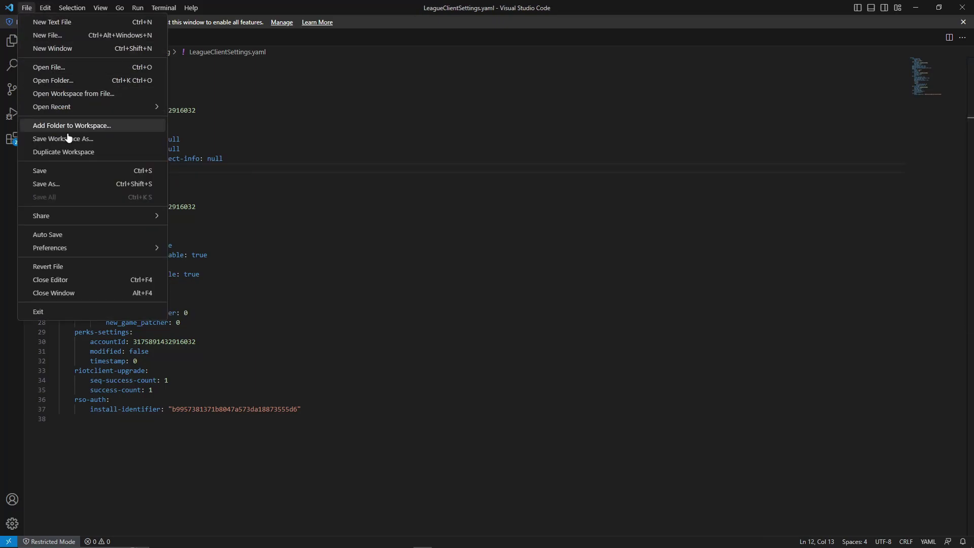
{"action": "left_click", "coordinate": [84, 172]}
{"action": "left_click", "coordinate": [962, 8]}
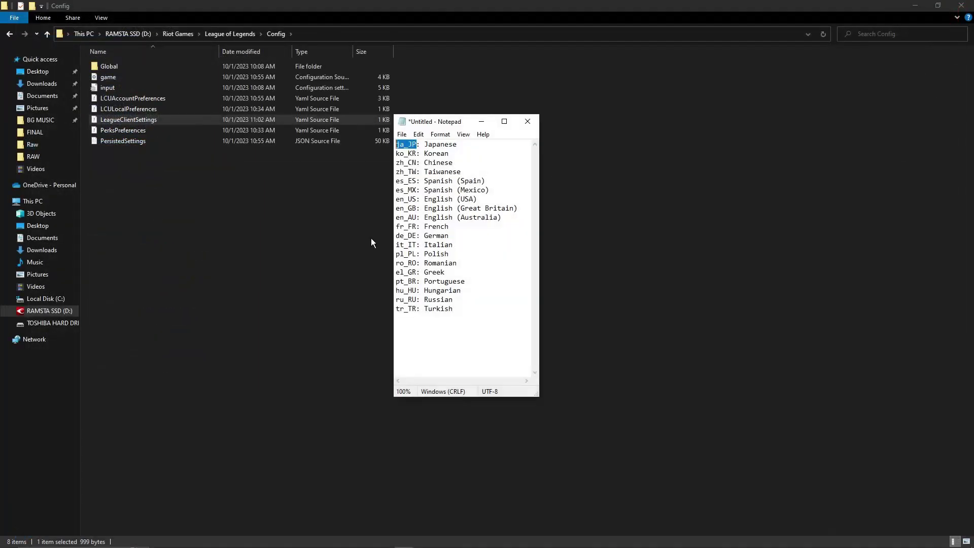
Append --ja_JP-- to the LeagueClient desktop shortcut's Target and apply it.
{"action": "left_click", "coordinate": [481, 121]}
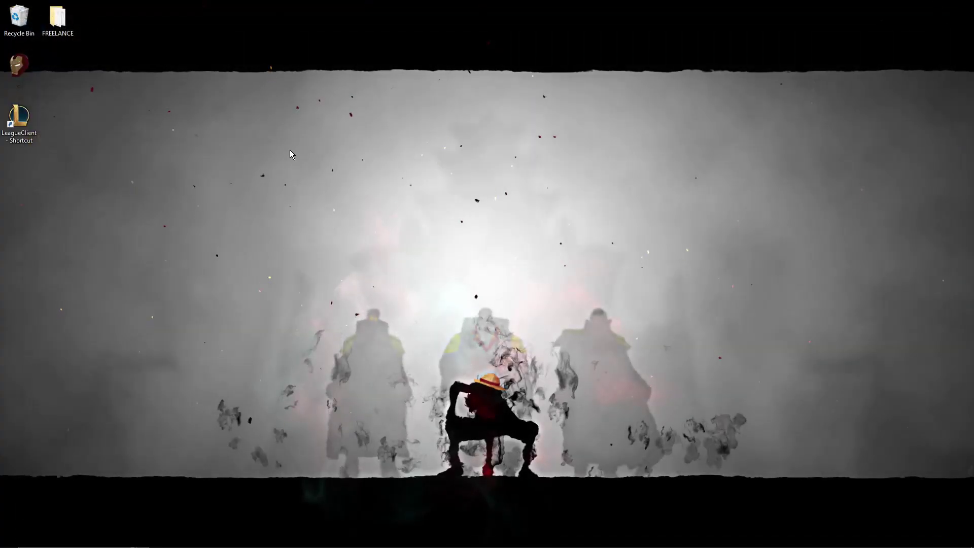
{"action": "right_click", "coordinate": [12, 118]}
{"action": "left_click", "coordinate": [94, 377]}
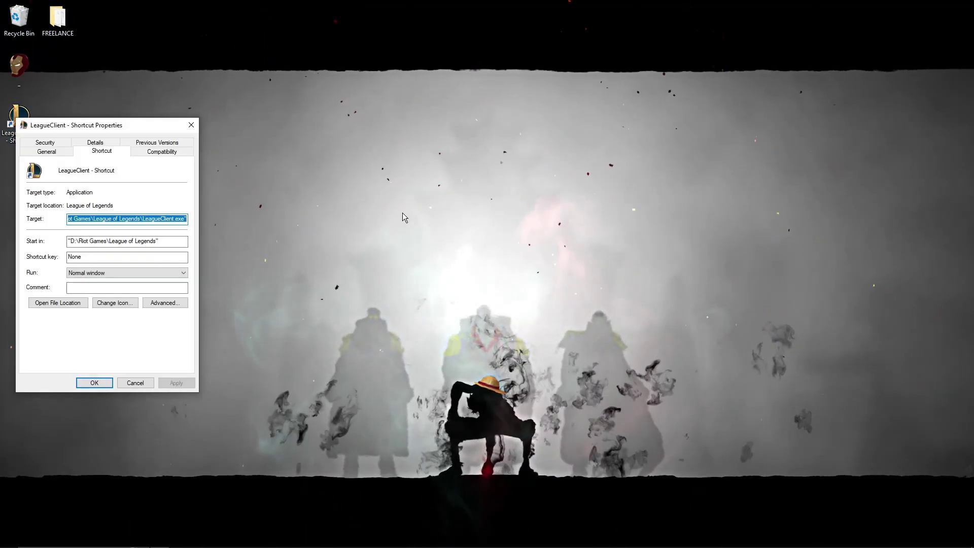
{"action": "left_click", "coordinate": [183, 218]}
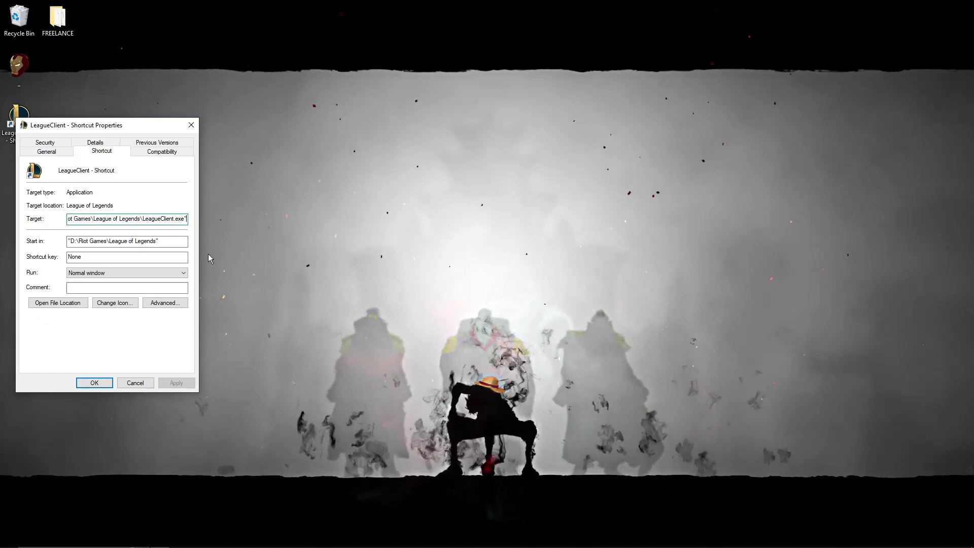
{"action": "type", "text": "-"}
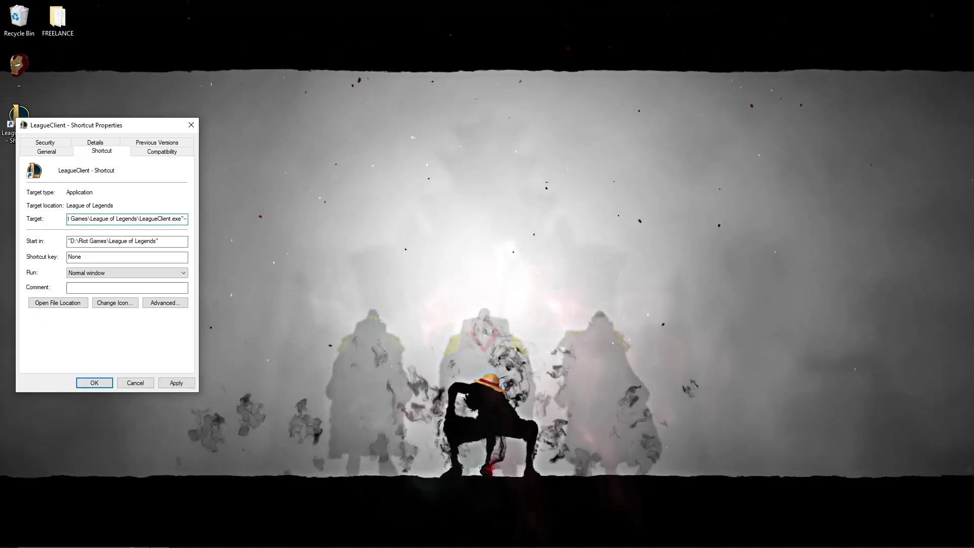
{"action": "type", "text": "-"}
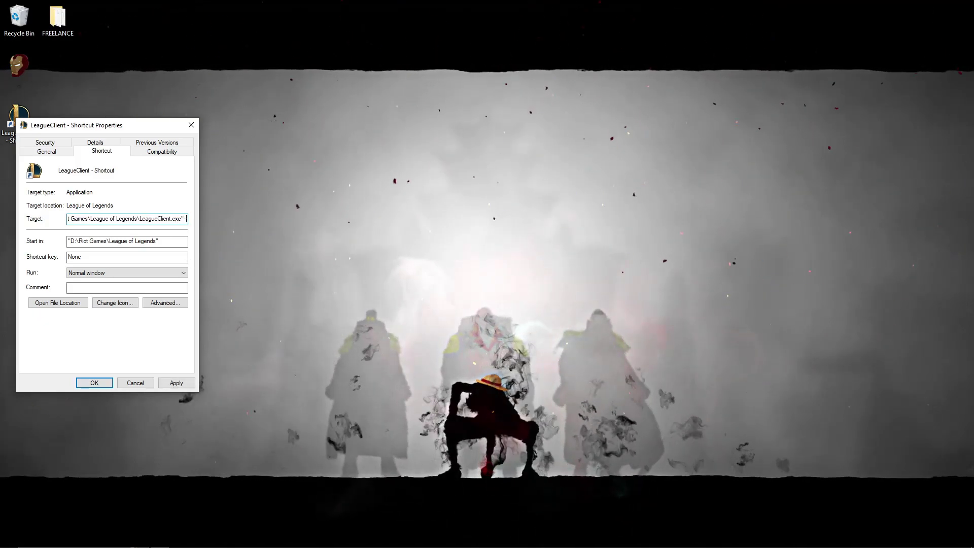
{"action": "type", "text": "ja_JP"}
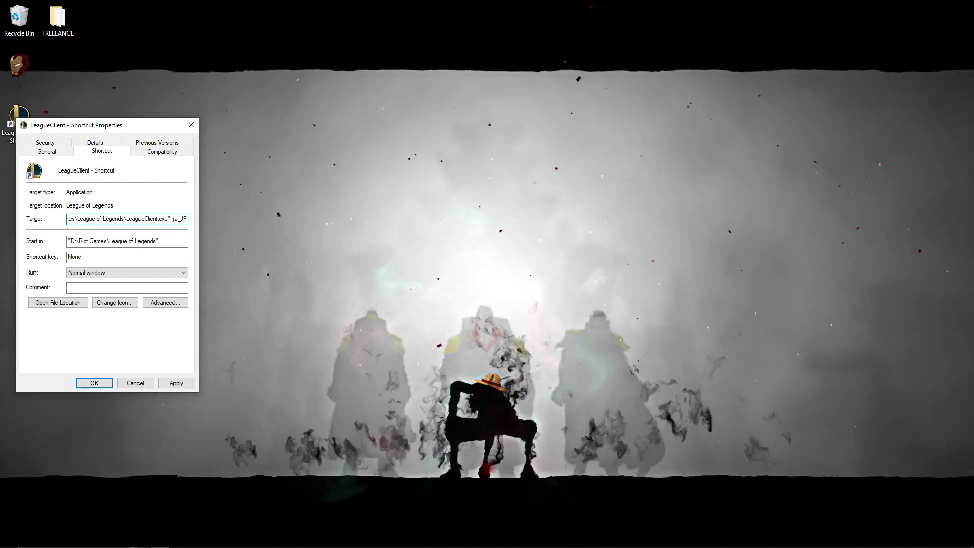
{"action": "type", "text": "--"}
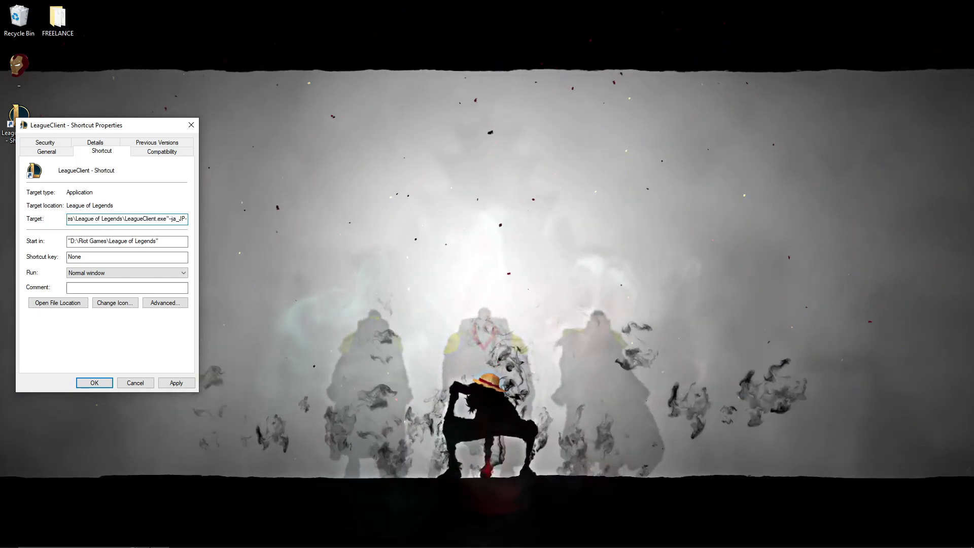
{"action": "left_click", "coordinate": [177, 383]}
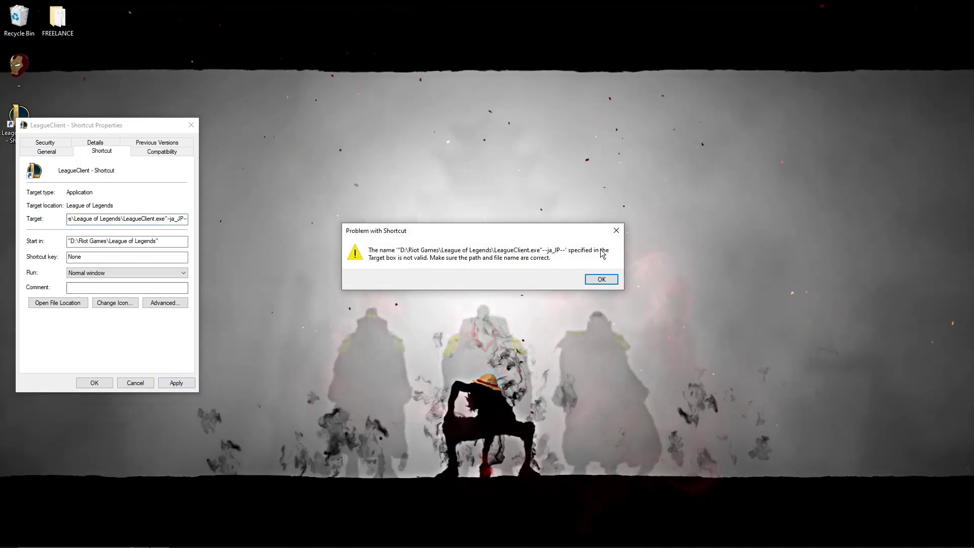
Add an extra quote before the --ja_JP-- argument in Target, retry saving, and dismiss the invalid-target error.
{"action": "left_click", "coordinate": [604, 279]}
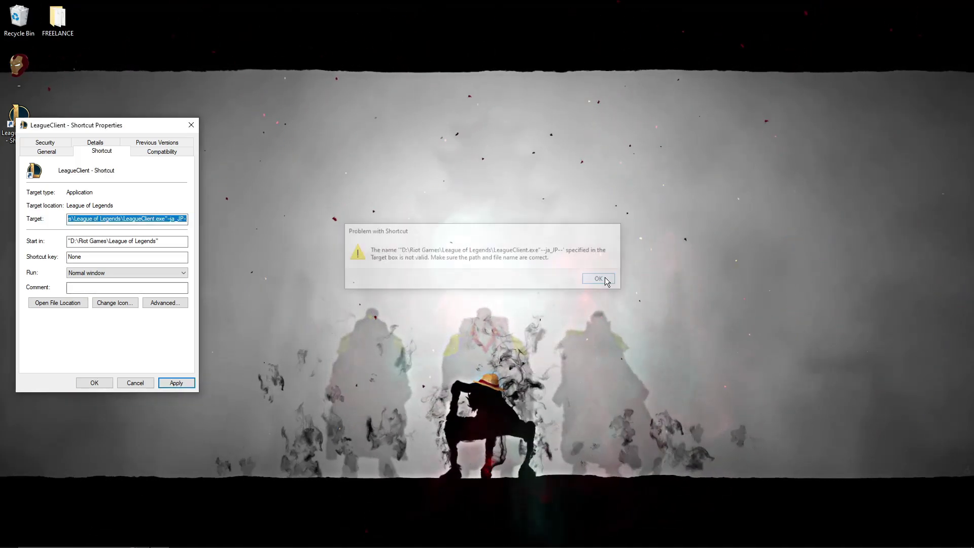
{"action": "left_click", "coordinate": [186, 219]}
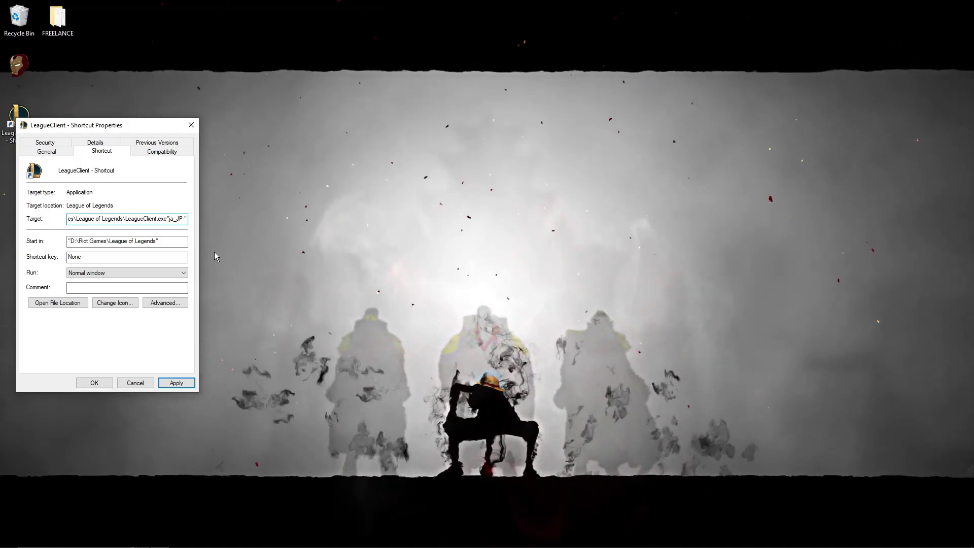
{"action": "type", "text": "\" -"}
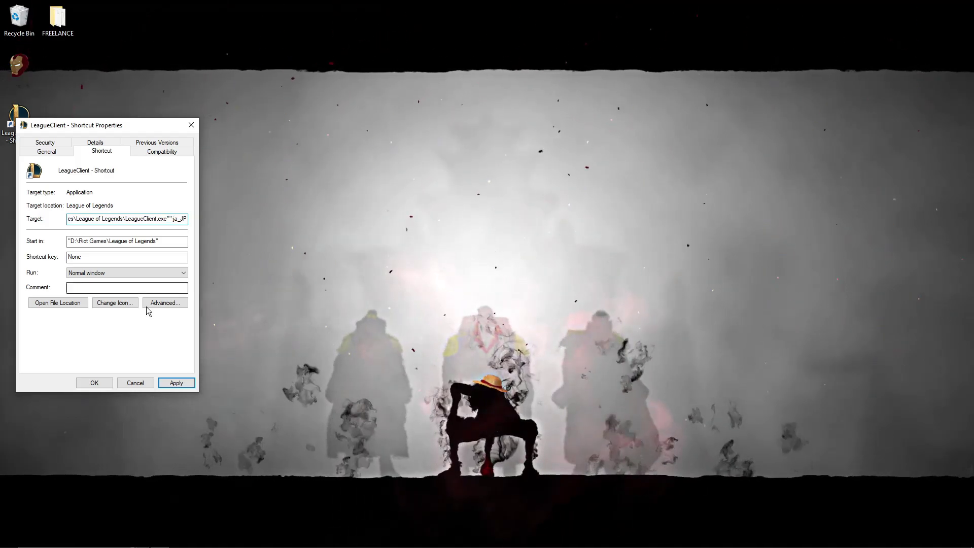
{"action": "left_click", "coordinate": [94, 383]}
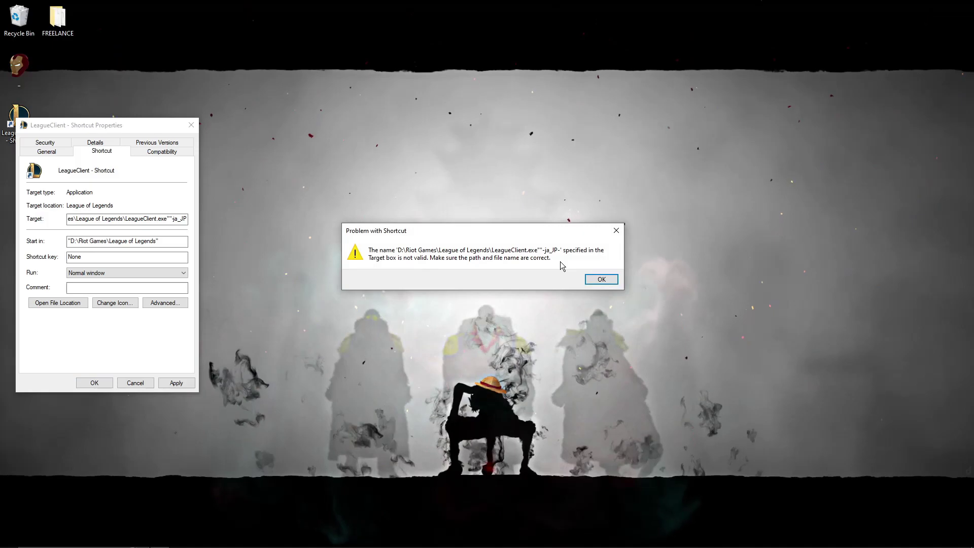
{"action": "left_click", "coordinate": [602, 279]}
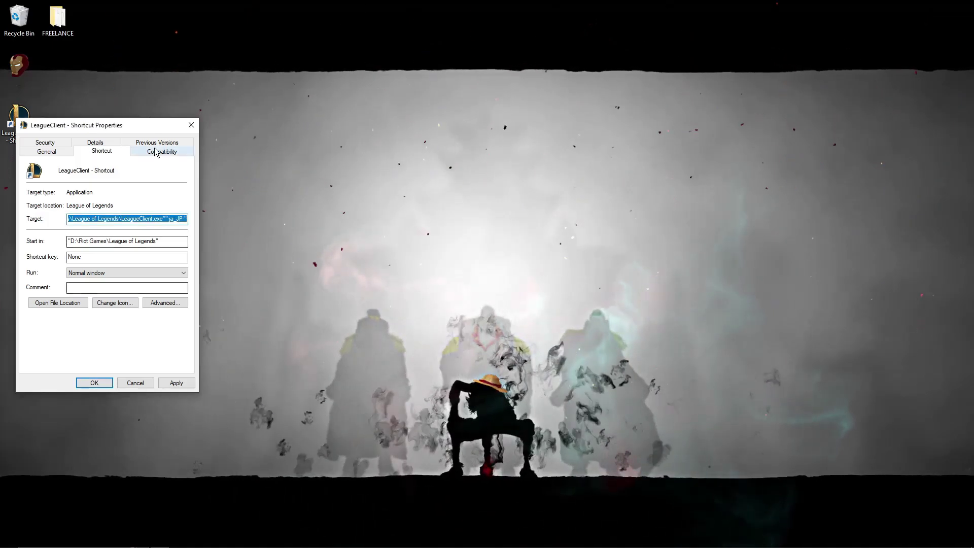
{"action": "left_click_drag", "start_coordinate": [149, 123], "coordinate": [233, 138]}
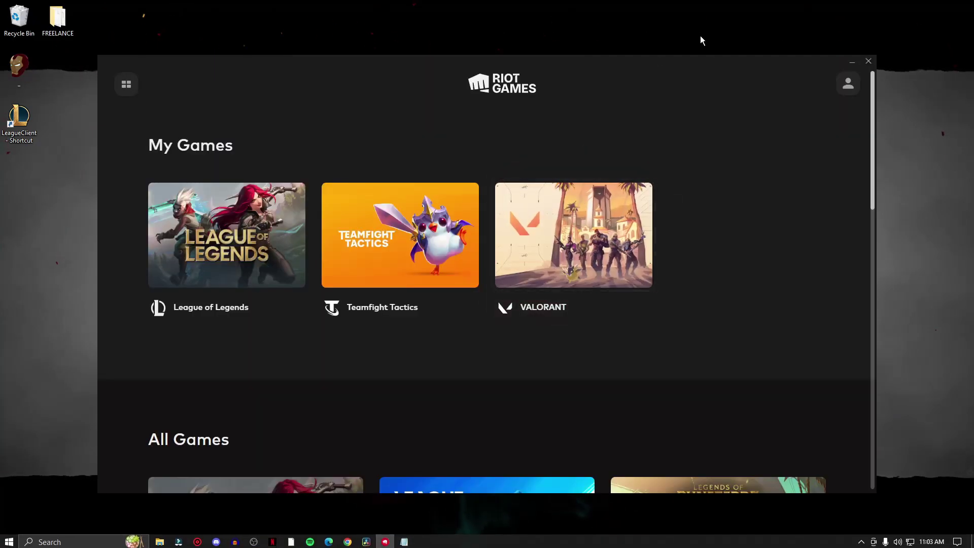
Move the Riot Client window up and open Settings from the profile menu.
{"action": "left_click_drag", "start_coordinate": [719, 66], "coordinate": [711, 42]}
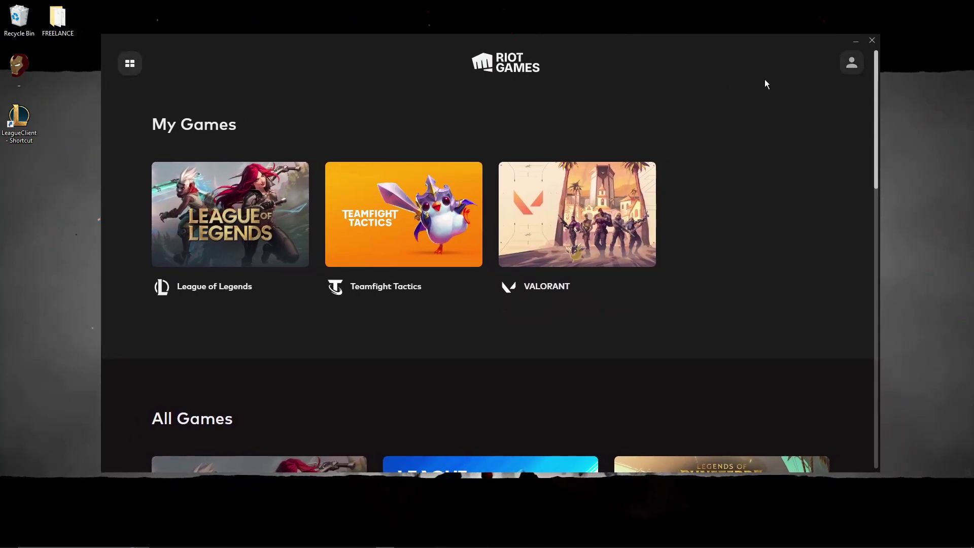
{"action": "left_click", "coordinate": [852, 67]}
{"action": "left_click", "coordinate": [763, 148]}
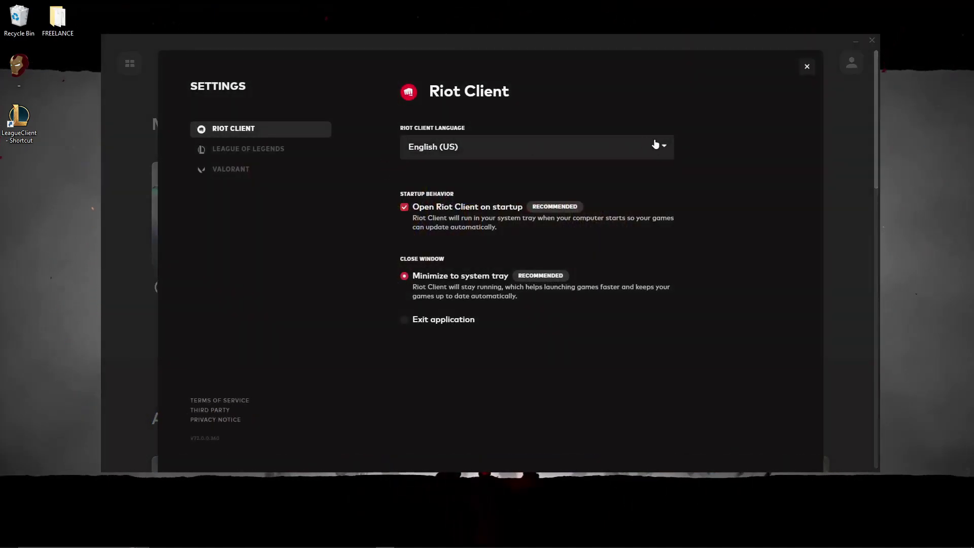
Choose 日本語 (Japanese) in the Riot Client Language dropdown.
{"action": "left_click", "coordinate": [656, 145]}
{"action": "scroll", "coordinate": [441, 280], "scroll_direction": "down", "scroll_amount": 5}
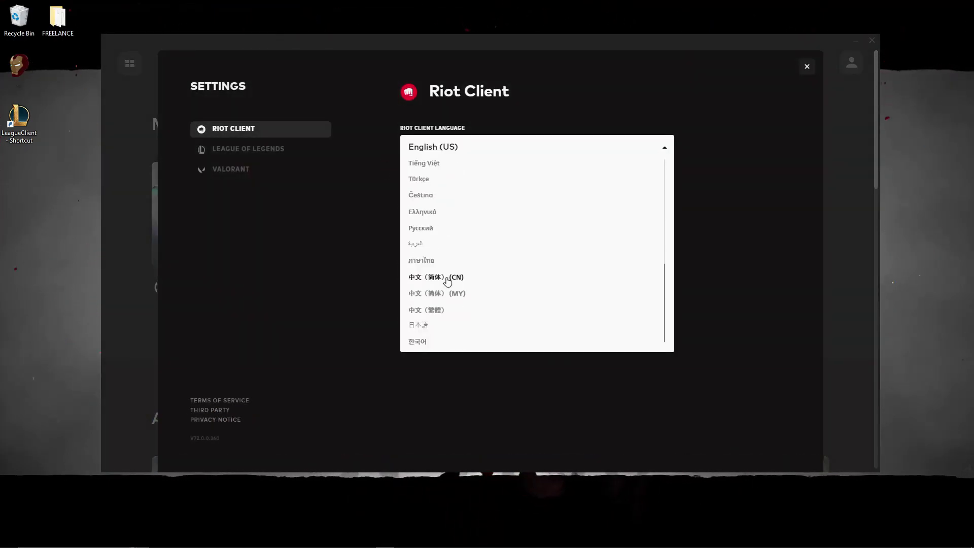
{"action": "scroll", "coordinate": [447, 279], "scroll_direction": "up", "scroll_amount": 5}
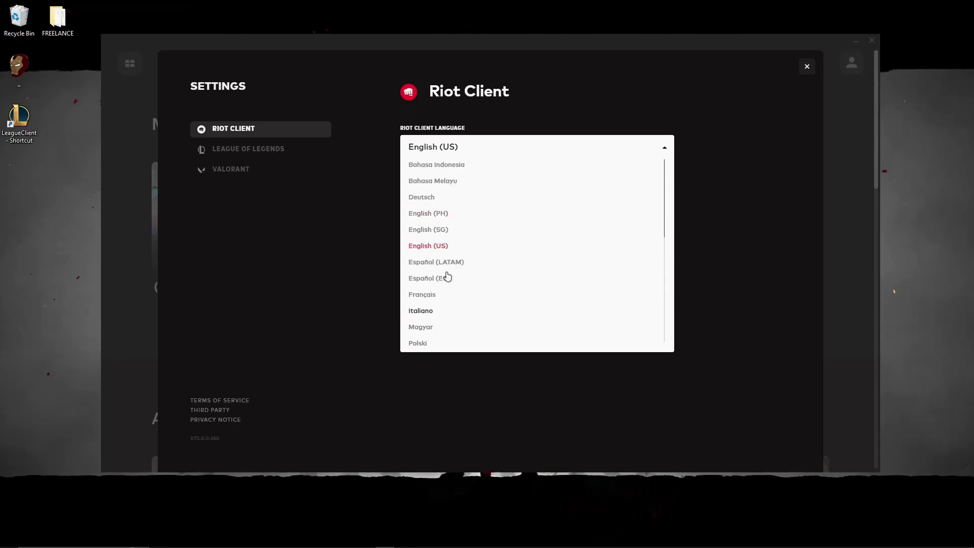
{"action": "scroll", "coordinate": [447, 277], "scroll_direction": "down", "scroll_amount": 4}
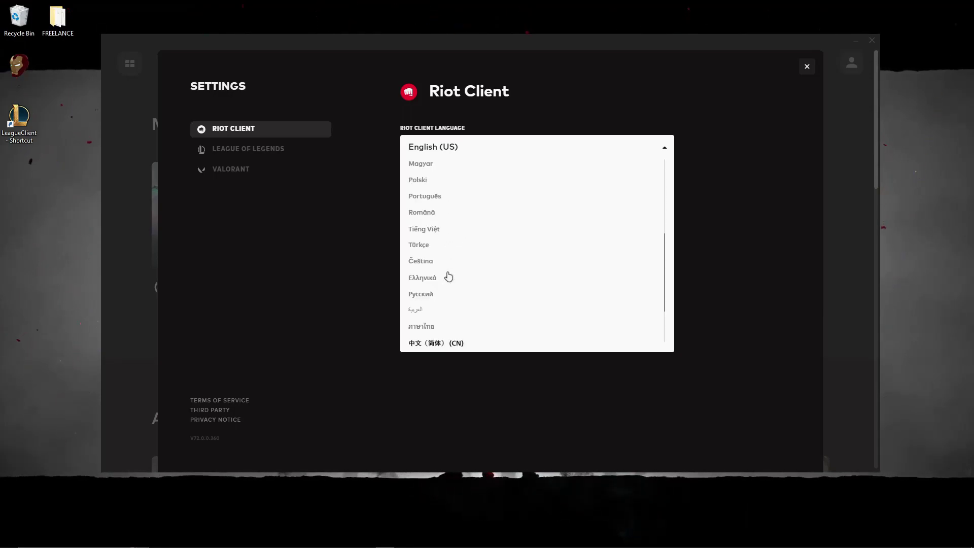
{"action": "scroll", "coordinate": [449, 276], "scroll_direction": "up", "scroll_amount": 4}
{"action": "scroll", "coordinate": [448, 275], "scroll_direction": "down", "scroll_amount": 5}
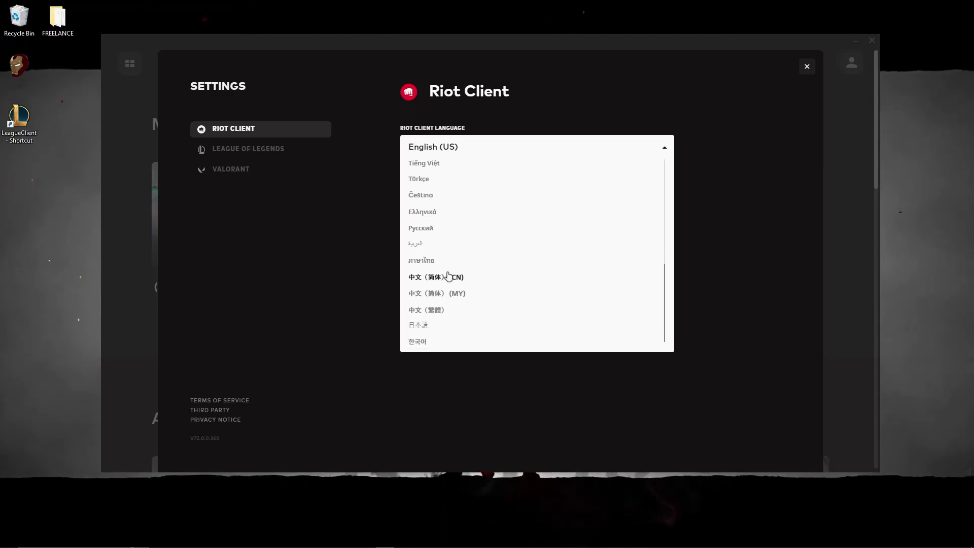
{"action": "scroll", "coordinate": [448, 277], "scroll_direction": "up", "scroll_amount": 5}
{"action": "scroll", "coordinate": [448, 276], "scroll_direction": "down", "scroll_amount": 5}
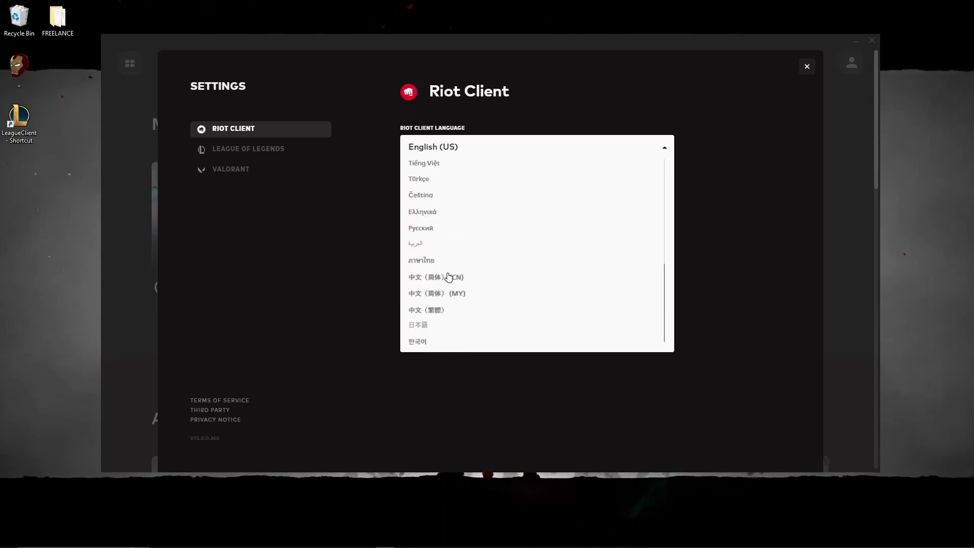
{"action": "left_click", "coordinate": [419, 326]}
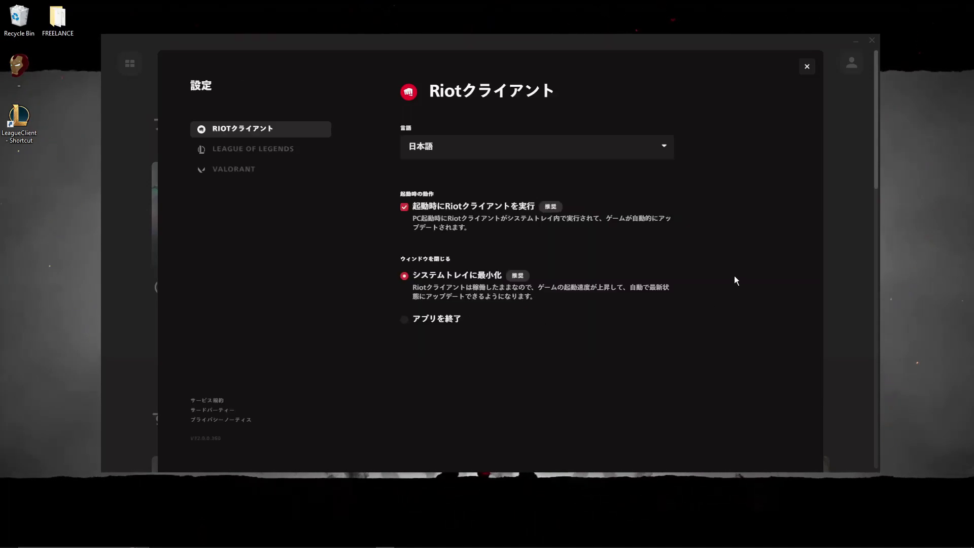